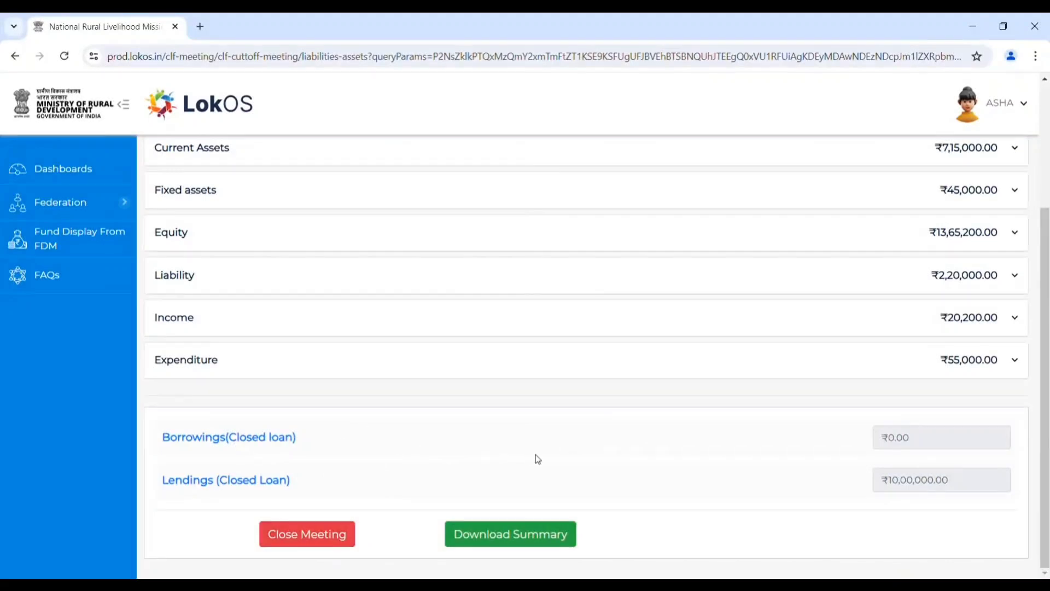
# Open the Bank entry under Bank Accounts in the Current Assets section of the cut-off meeting.
pyautogui.scroll(3, 538, 460)
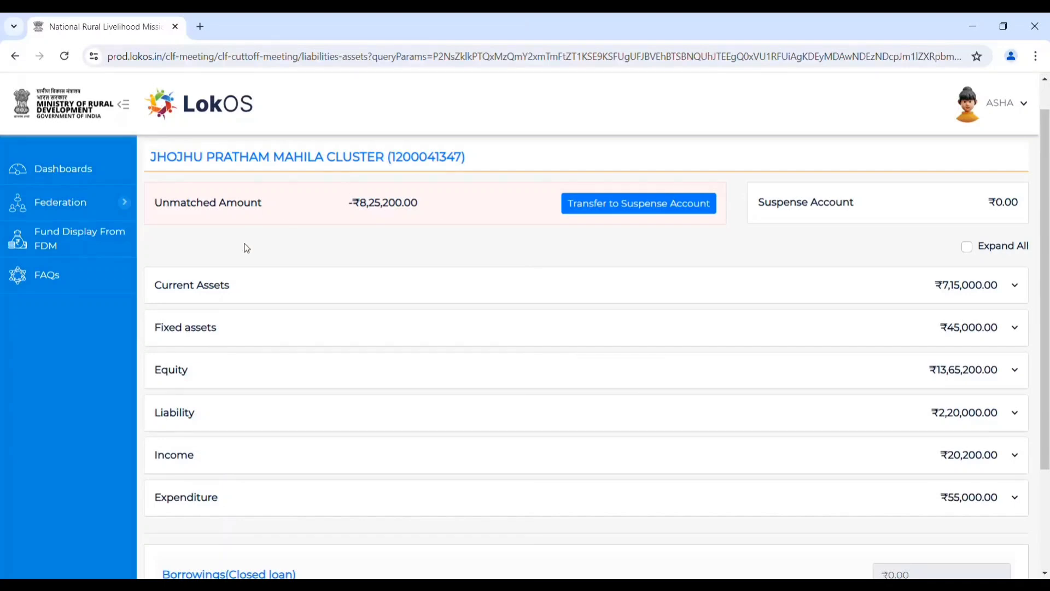
pyautogui.click(189, 290)
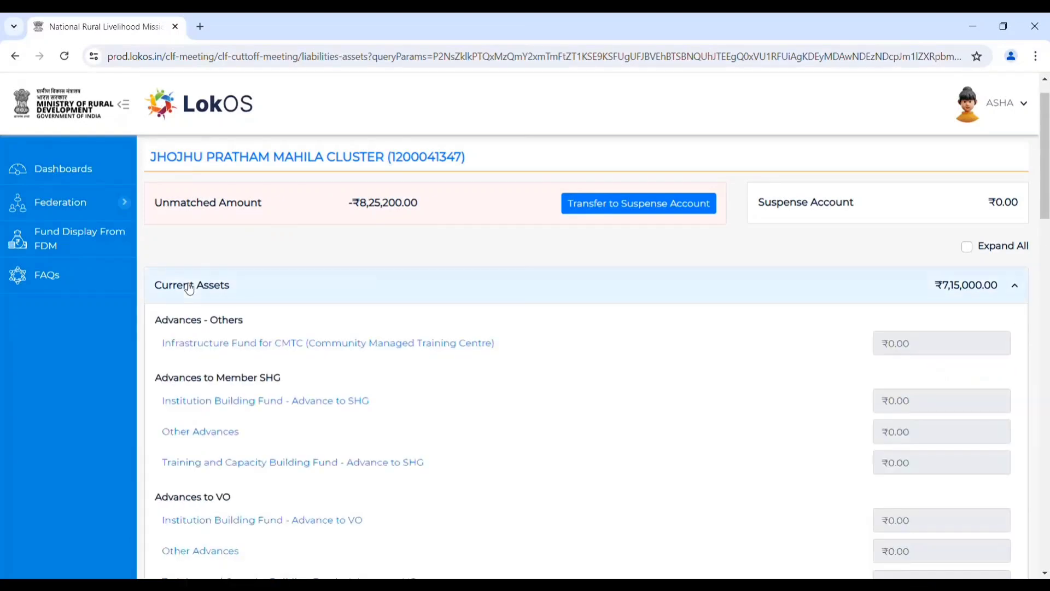
pyautogui.scroll(-3, 464, 403)
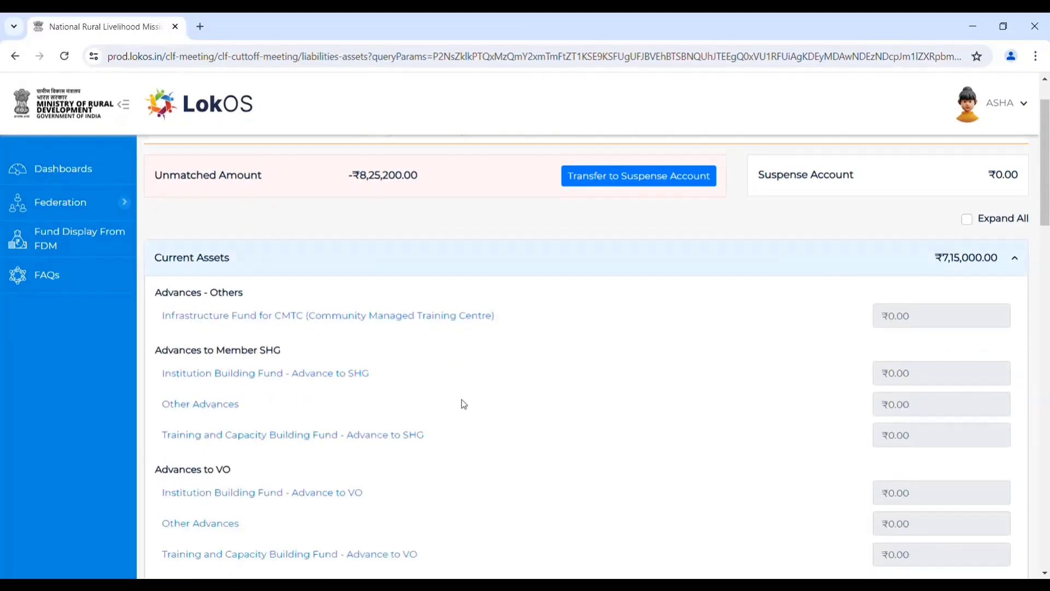
pyautogui.scroll(-1, 463, 403)
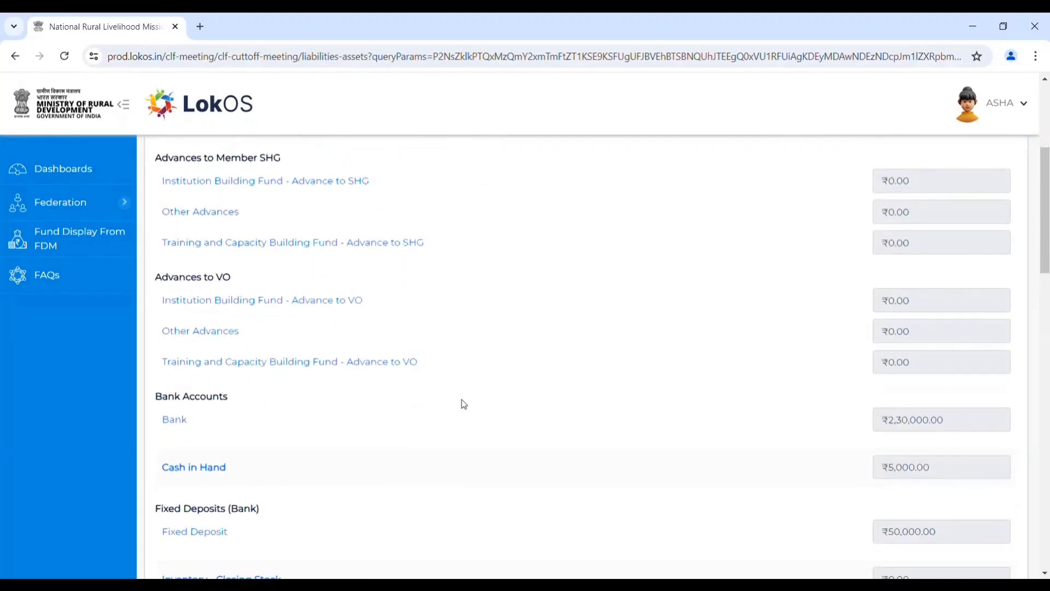
pyautogui.click(187, 426)
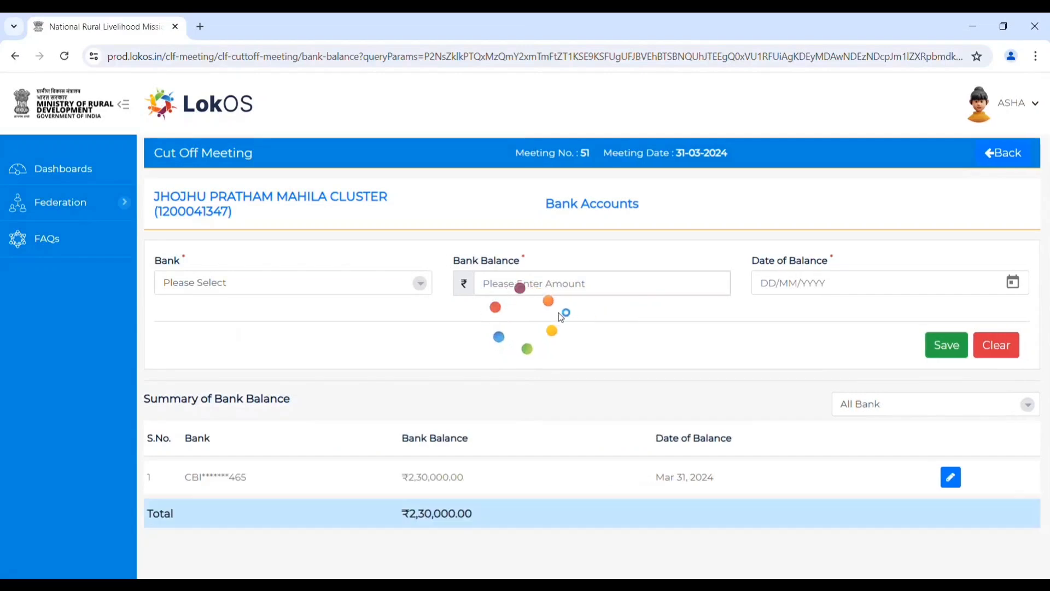
# Edit the existing bank record in the bank balance summary and set its balance to ₹10,55,000.
pyautogui.click(952, 474)
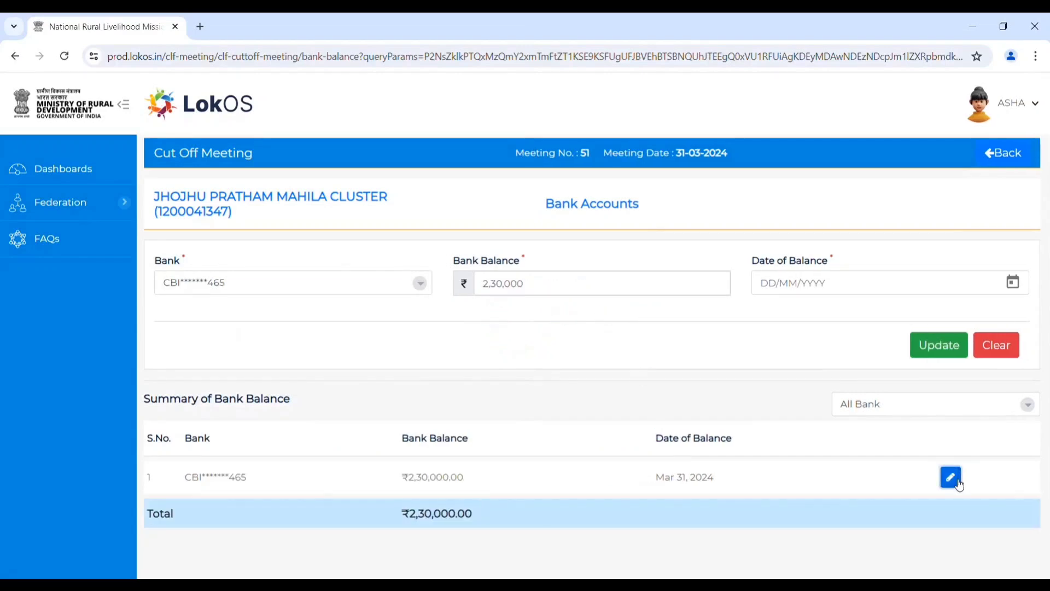
pyautogui.click(538, 287)
pyautogui.press('BackSpace')
pyautogui.press('BackSpace')
pyautogui.press('BackSpace')
pyautogui.press('BackSpace')
pyautogui.press('BackSpace')
pyautogui.press('BackSpace')
pyautogui.press('BackSpace')
pyautogui.press('BackSpace')
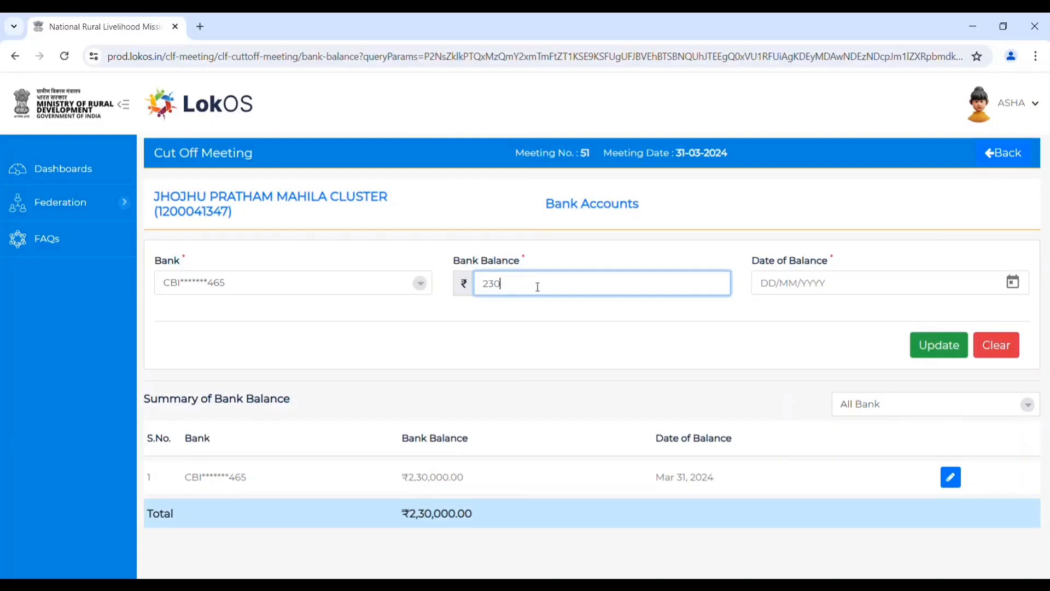
pyautogui.write('10,55,000')
# Set the date of balance to 31/03/2024, update the bank record and return to the cut-off meeting overview.
pyautogui.click(800, 290)
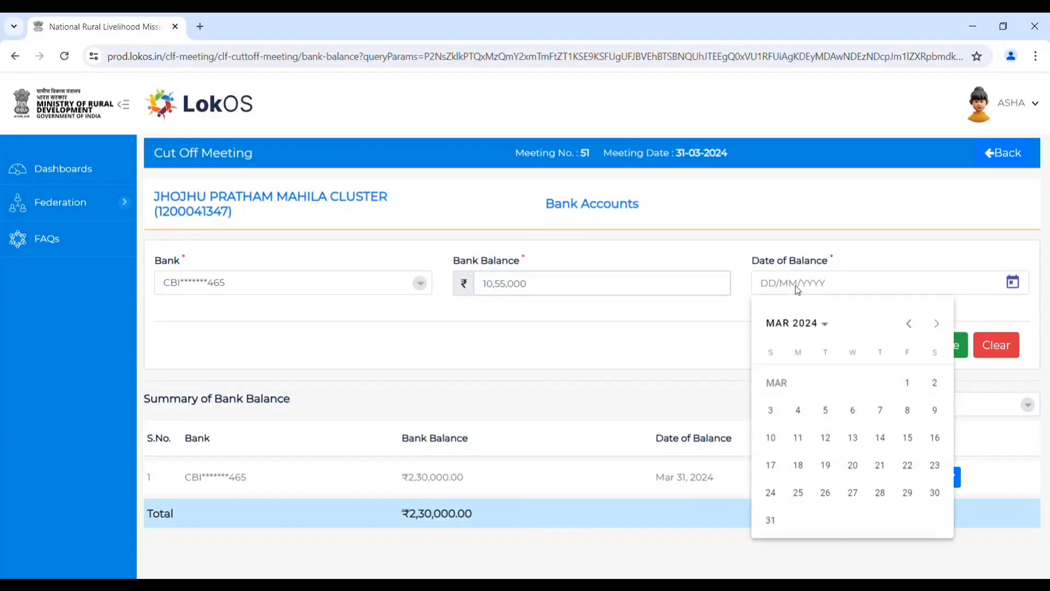
pyautogui.click(770, 519)
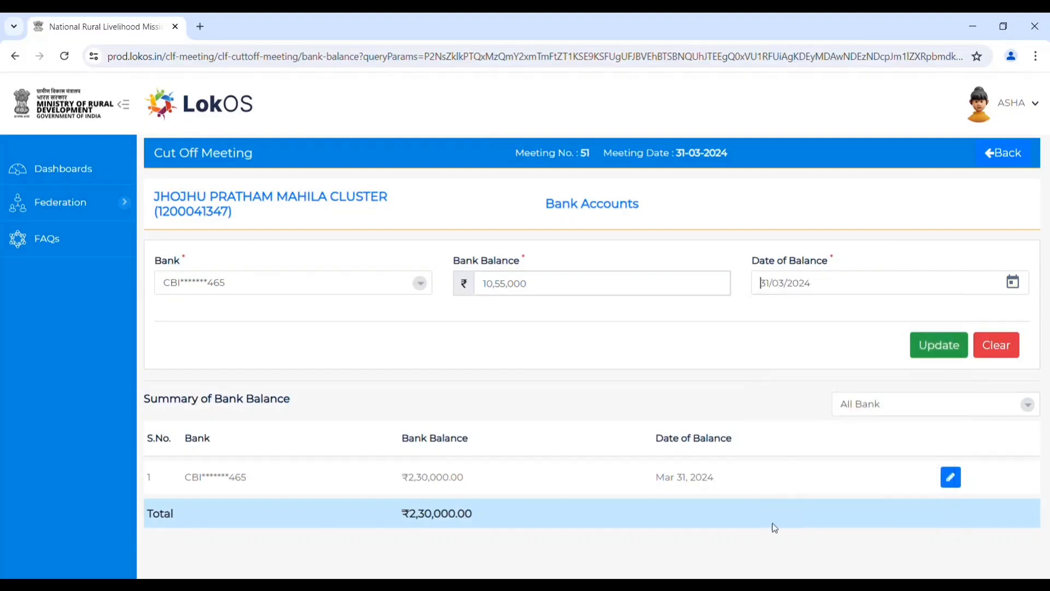
pyautogui.click(934, 345)
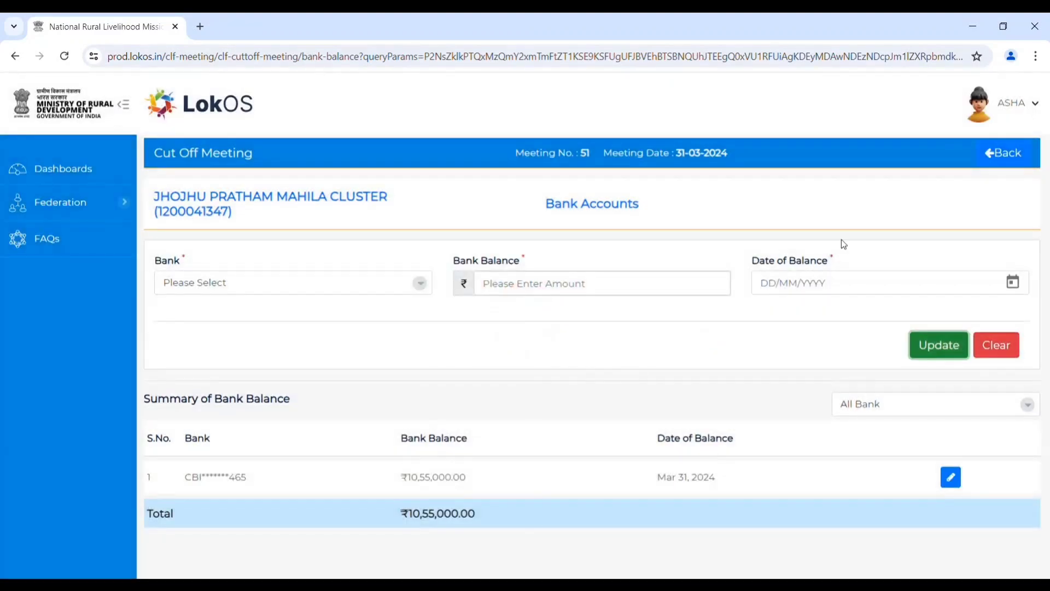
pyautogui.click(1013, 157)
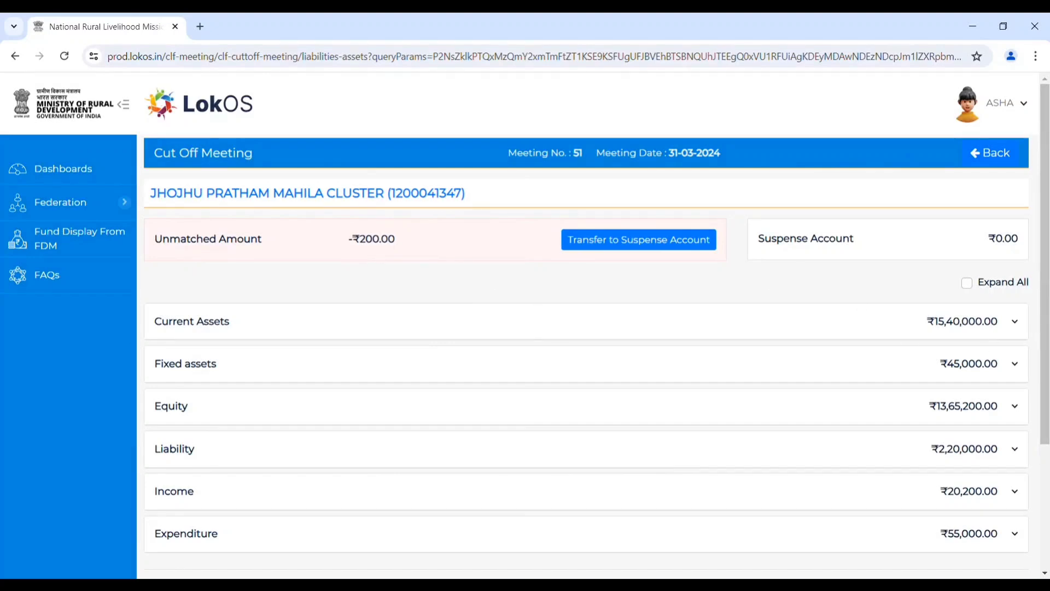
# Try to close the cut-off meeting before transferring the unmatched amount.
pyautogui.click(1045, 573)
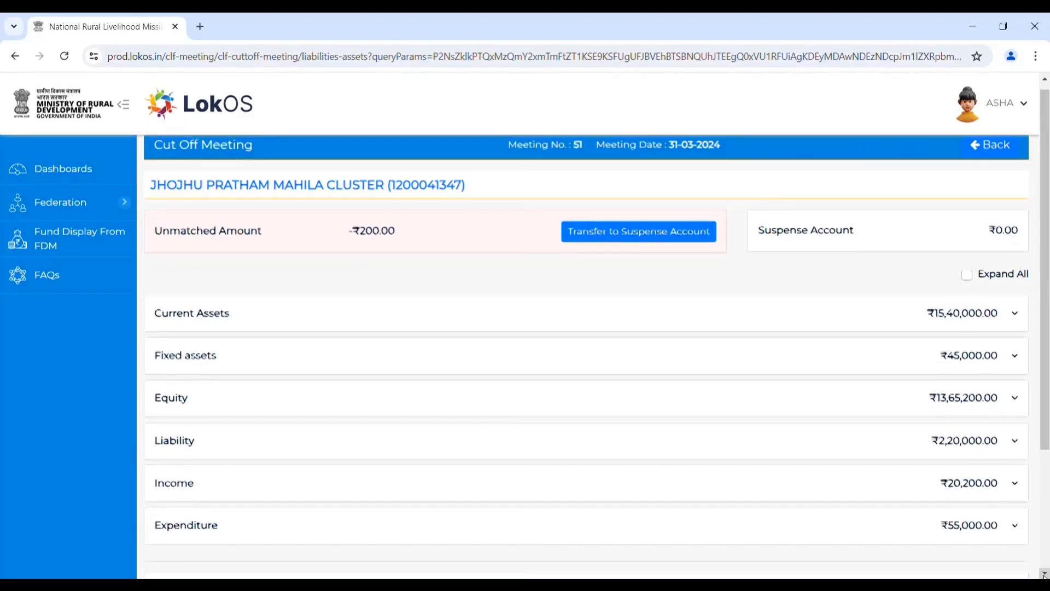
pyautogui.scroll(-2, 1044, 573)
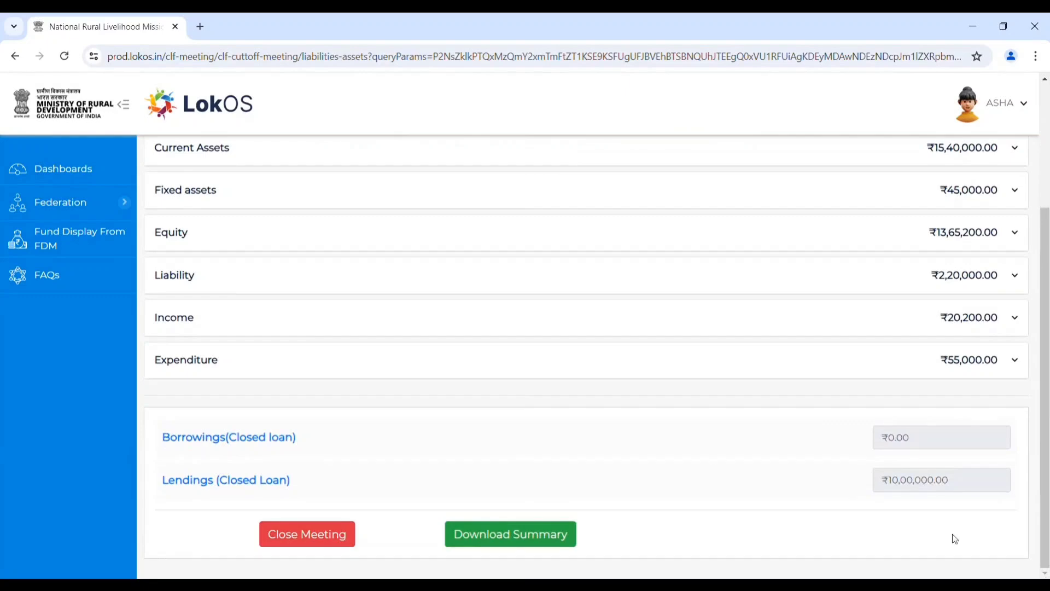
pyautogui.click(308, 539)
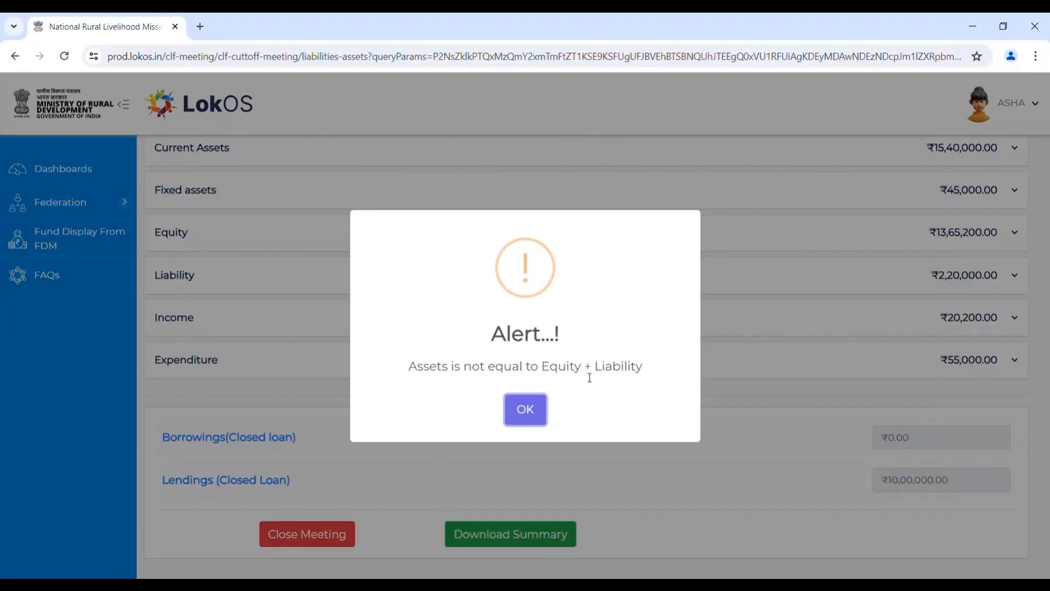
pyautogui.click(536, 412)
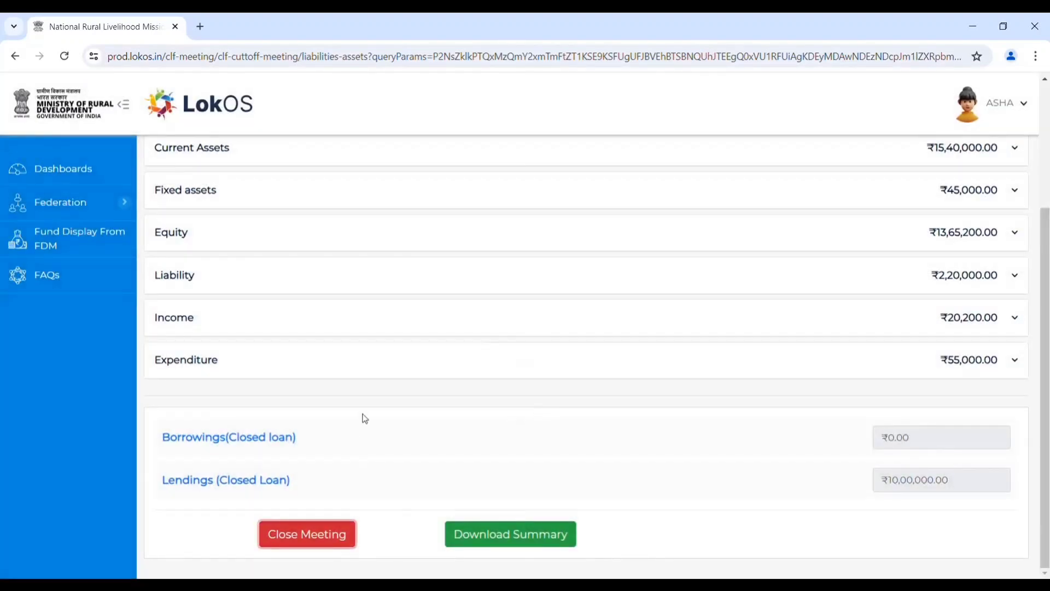
# Transfer the cut-off meeting's unmatched amount to the suspense account and confirm the transfer.
pyautogui.scroll(3, 365, 418)
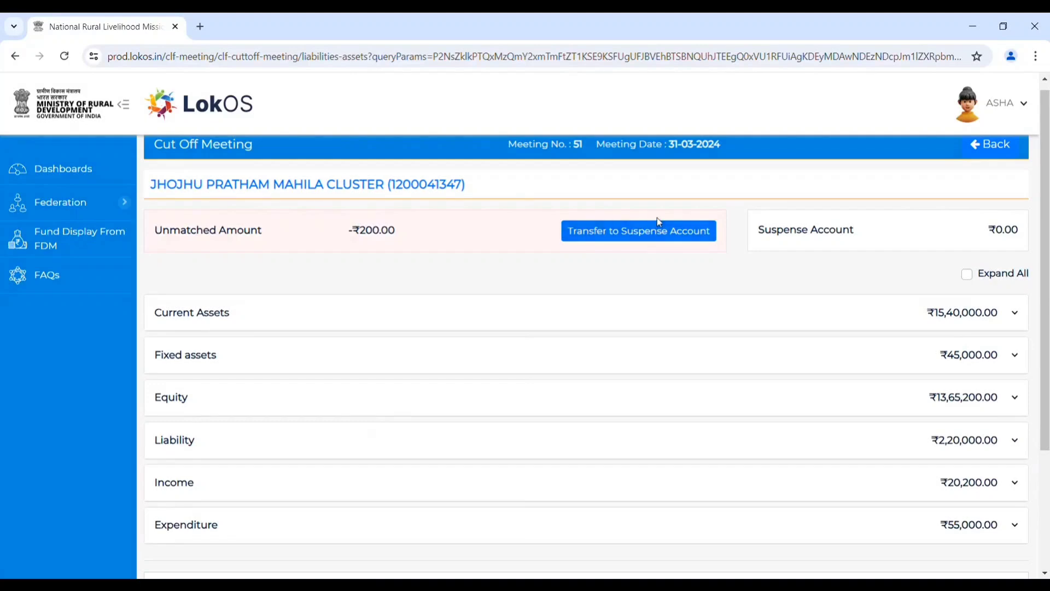
pyautogui.click(624, 233)
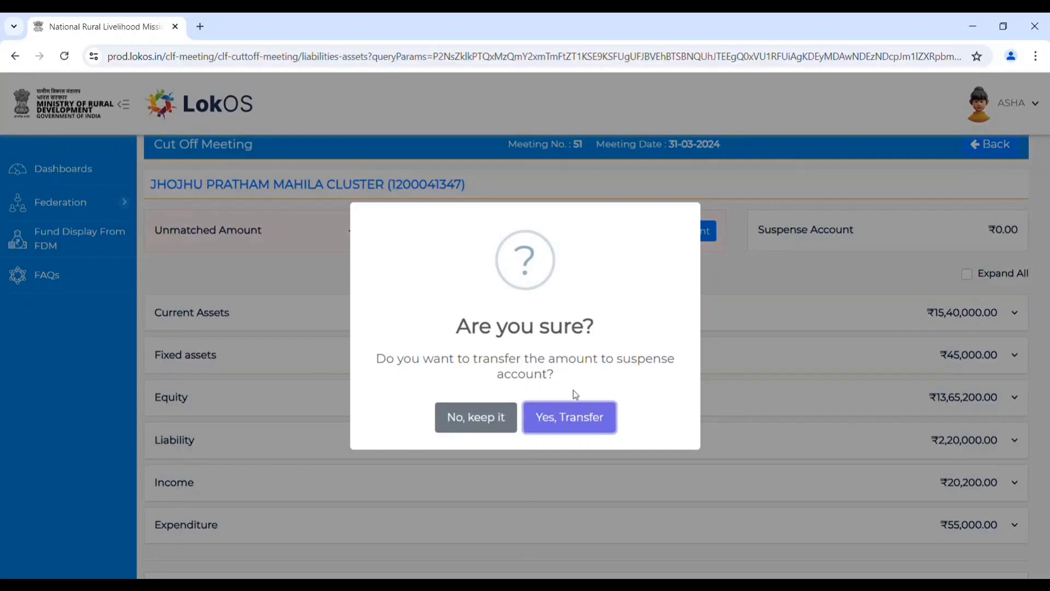
pyautogui.click(561, 428)
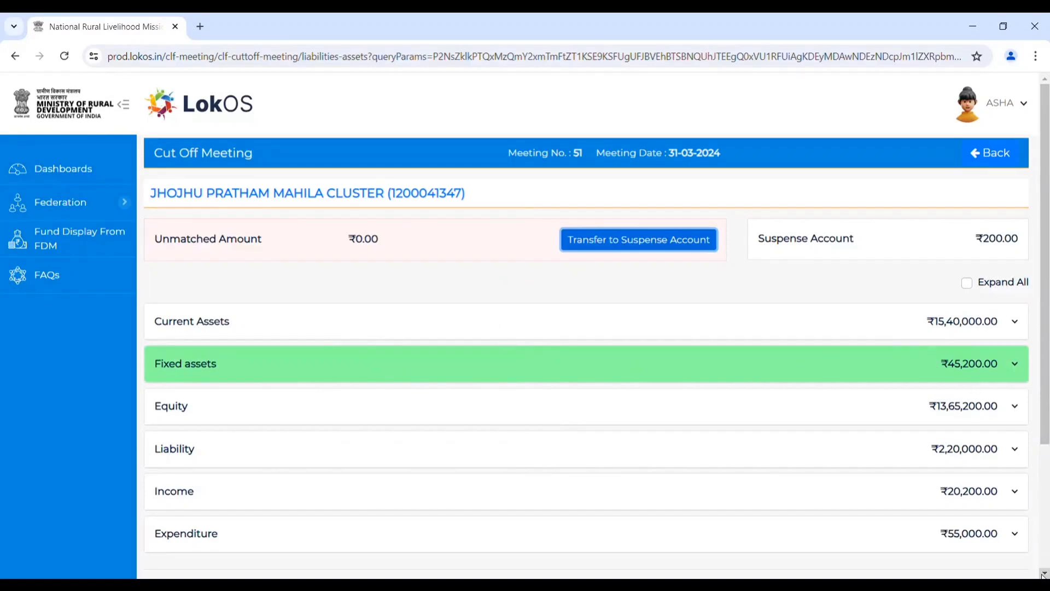
# Download the cut-off meeting's summary and close the meeting, confirming the closure.
pyautogui.moveTo(1043, 575); pyautogui.dragTo(1044, 574)
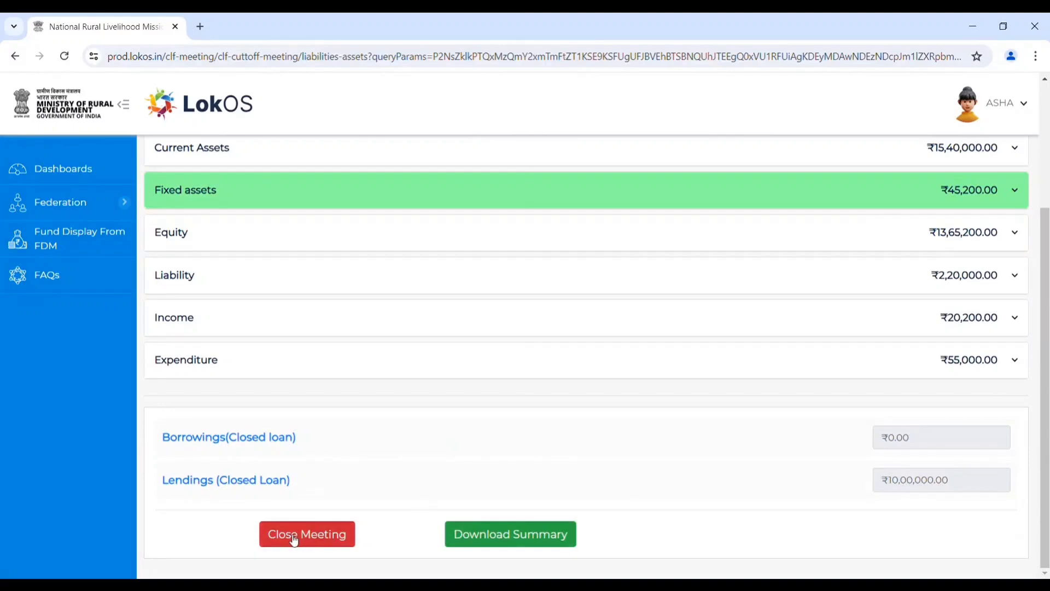
pyautogui.click(524, 546)
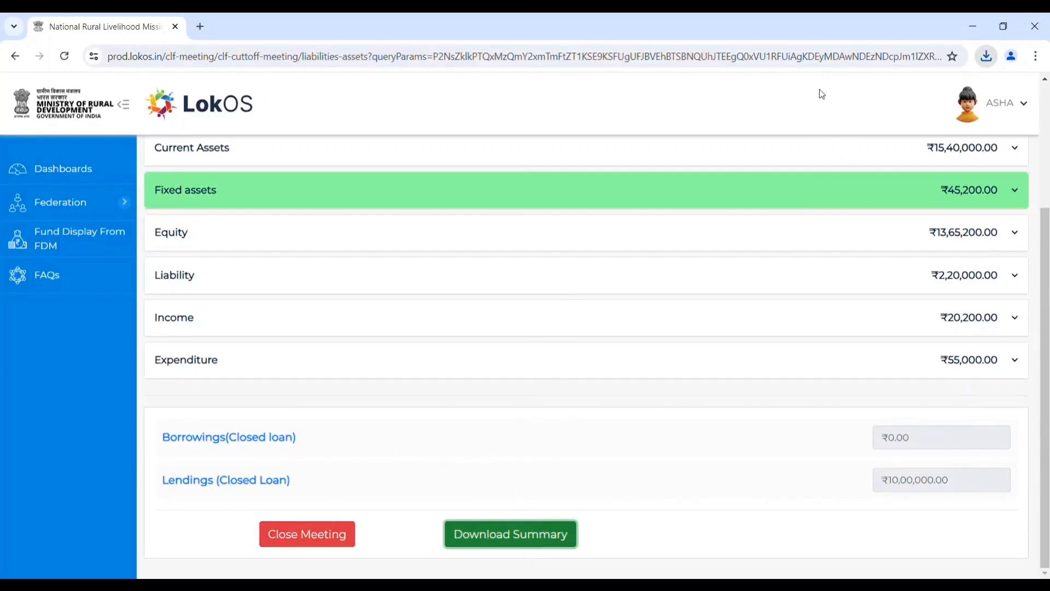
pyautogui.click(635, 297)
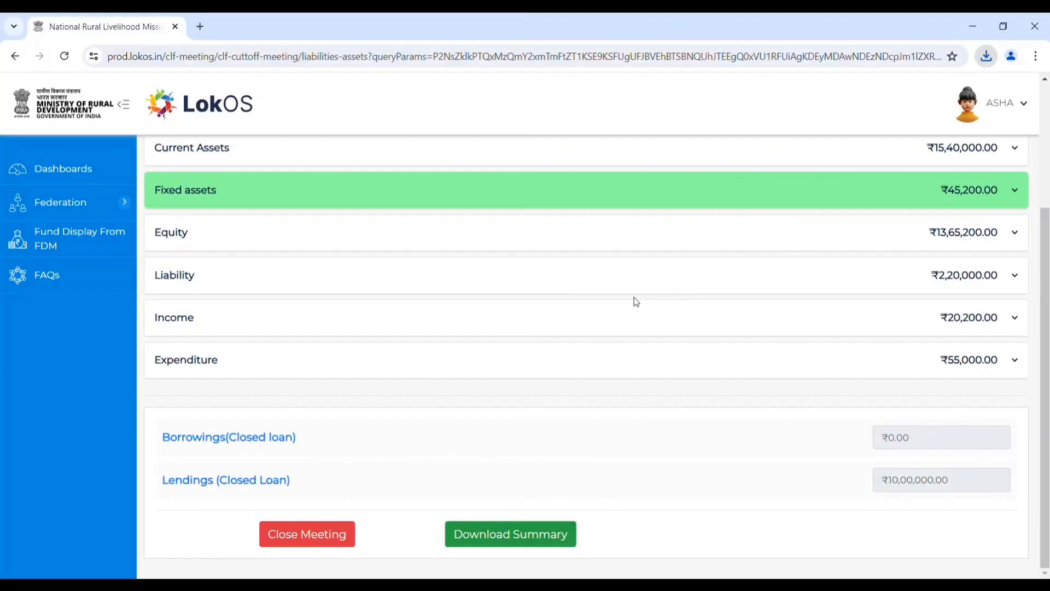
pyautogui.click(305, 534)
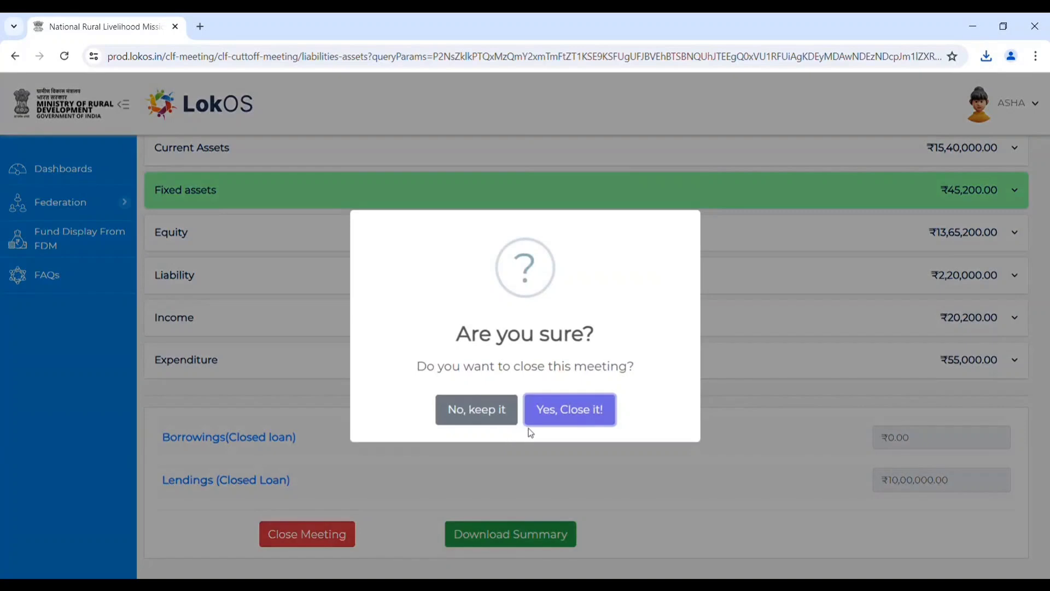
pyautogui.click(570, 424)
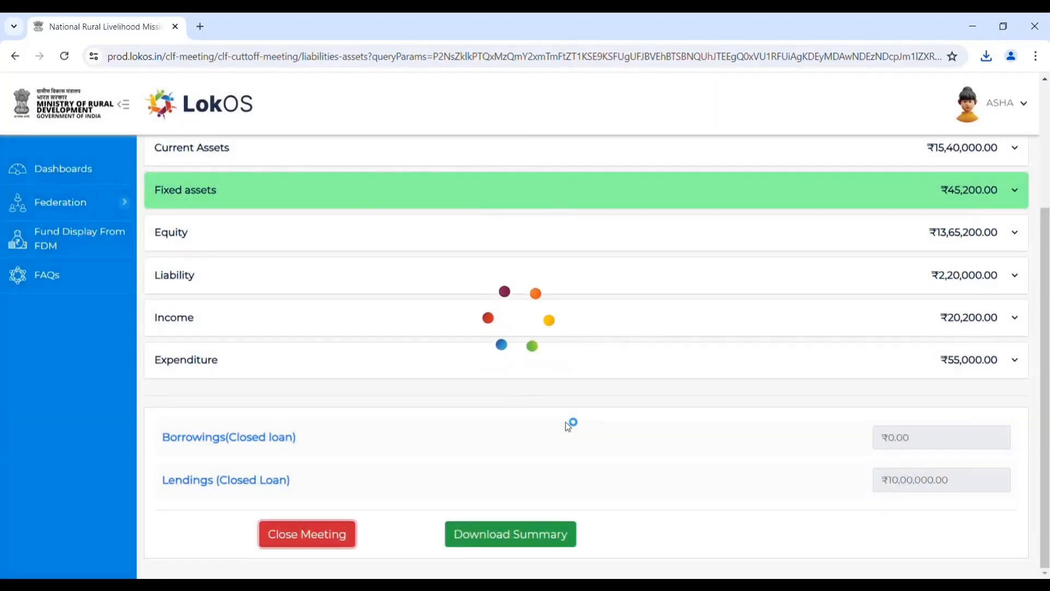